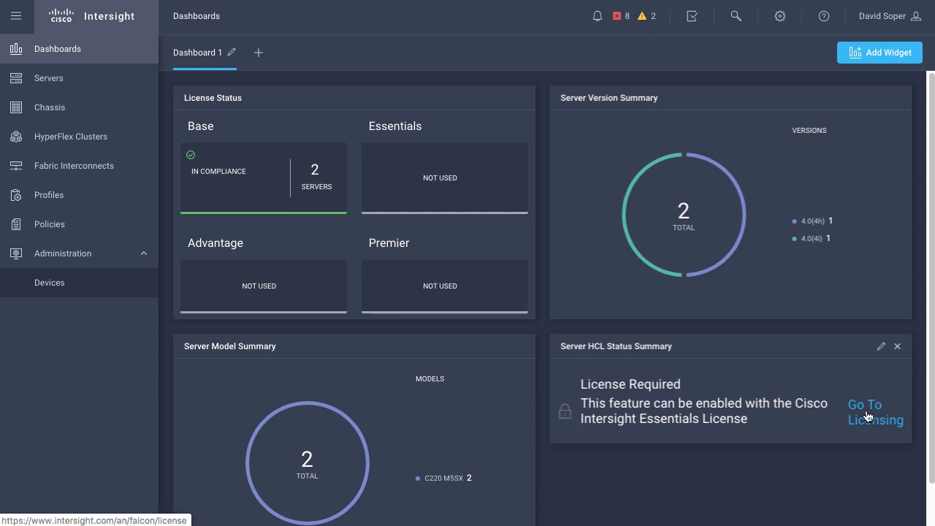
Start the 90-day evaluation trial from the Licensing page and return to the dashboard
left_click(781, 16)
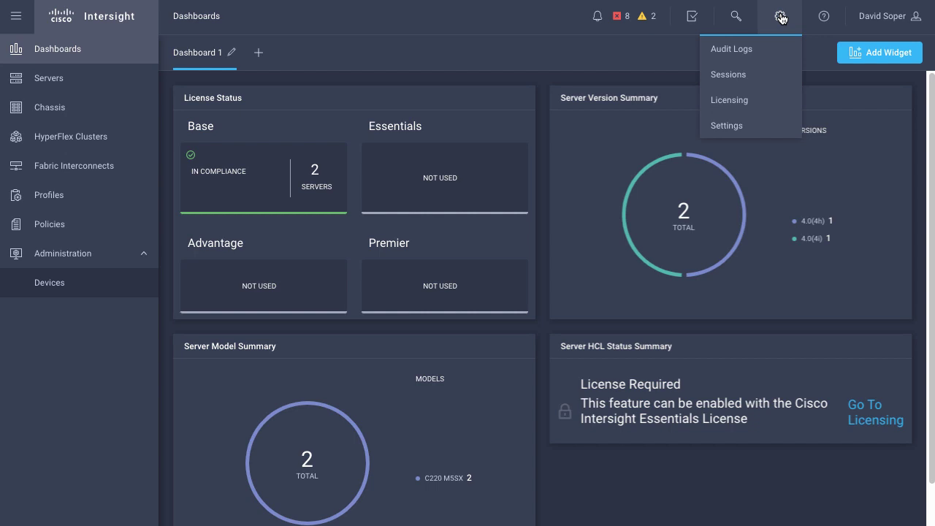
left_click(740, 99)
left_click(18, 19)
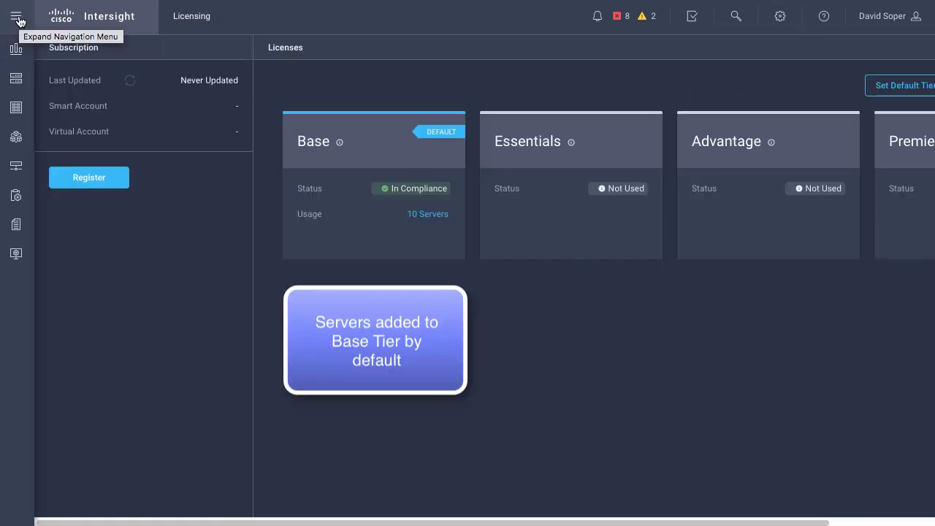
scroll(776, 324, "right", 1)
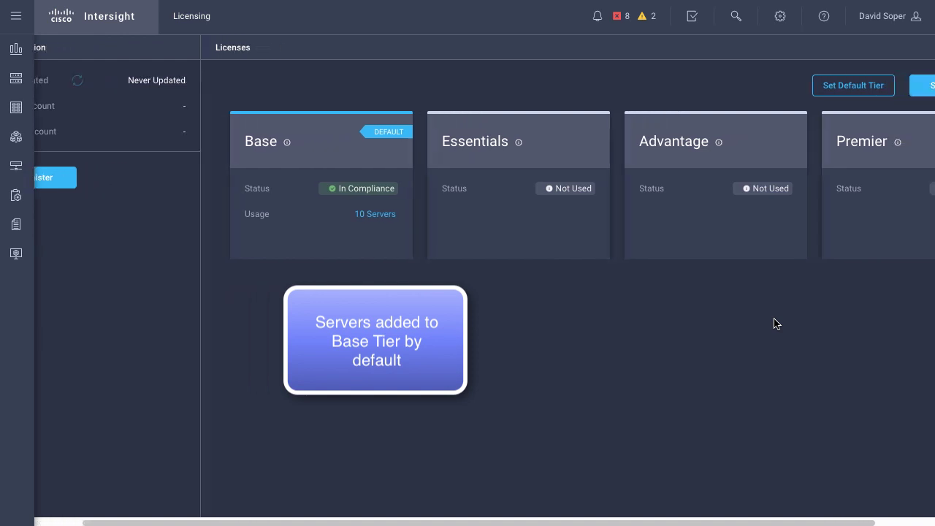
scroll(777, 323, "right", 1)
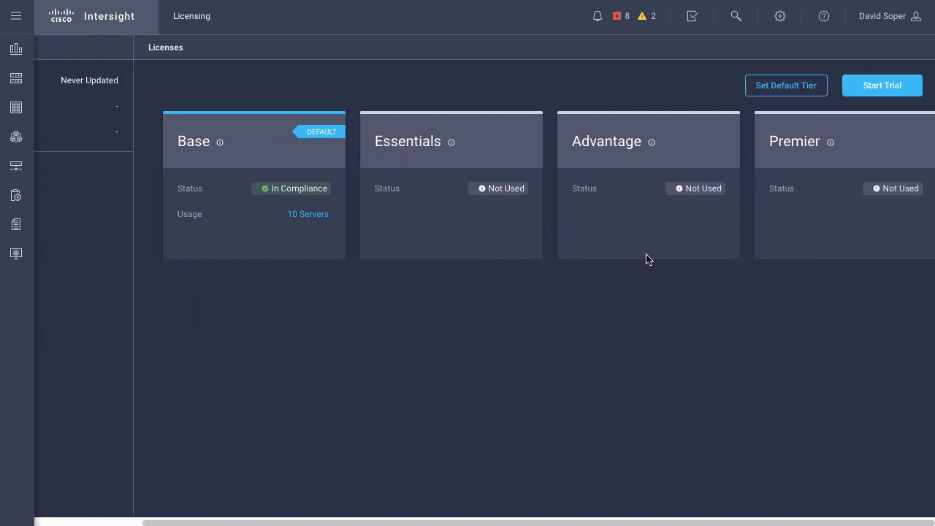
left_click(890, 88)
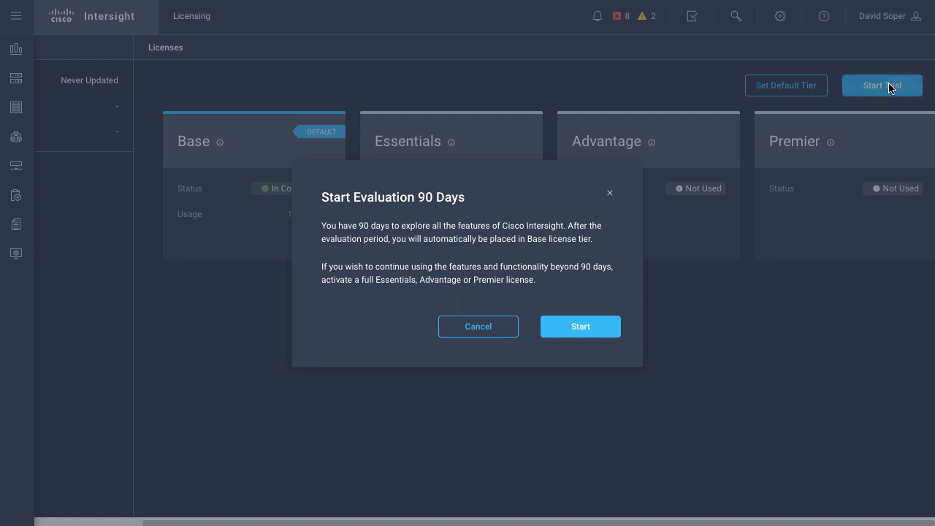
left_click(586, 328)
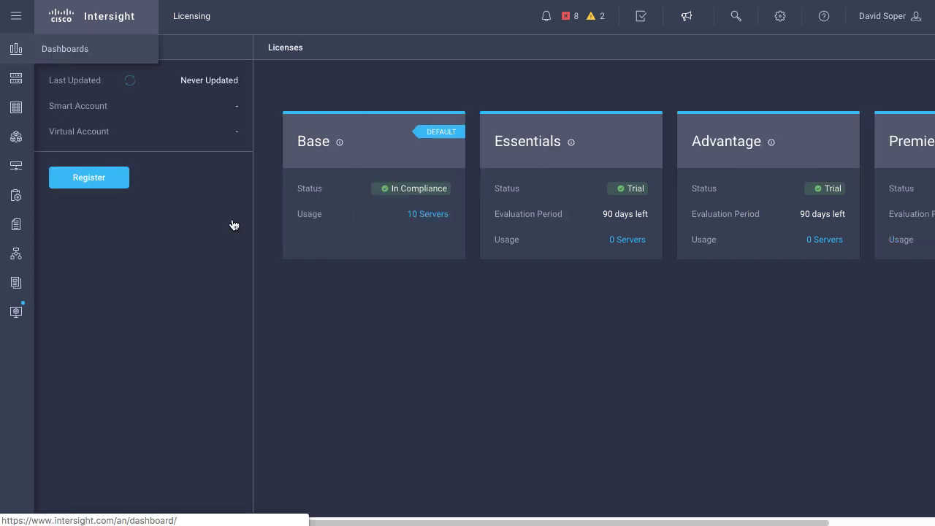
left_click(16, 48)
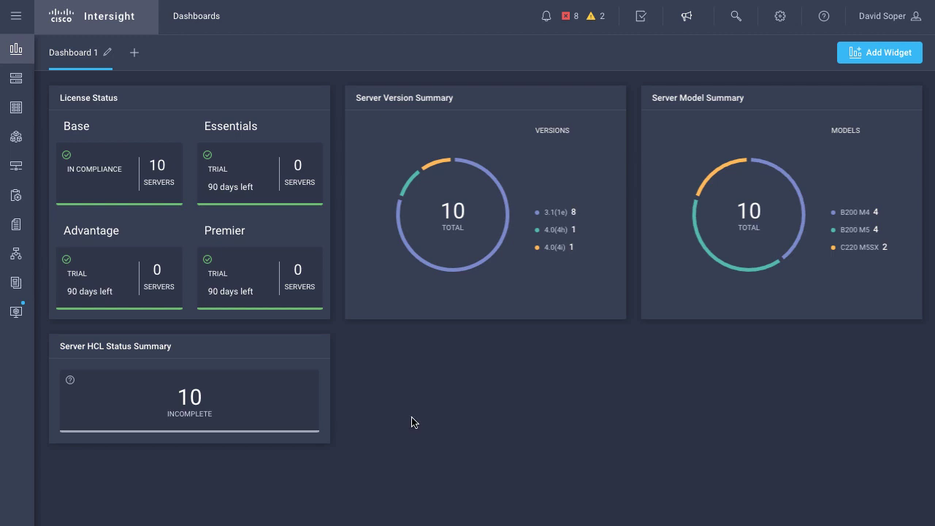
Set the license tier of the two C220 servers to Advantage
left_click(62, 79)
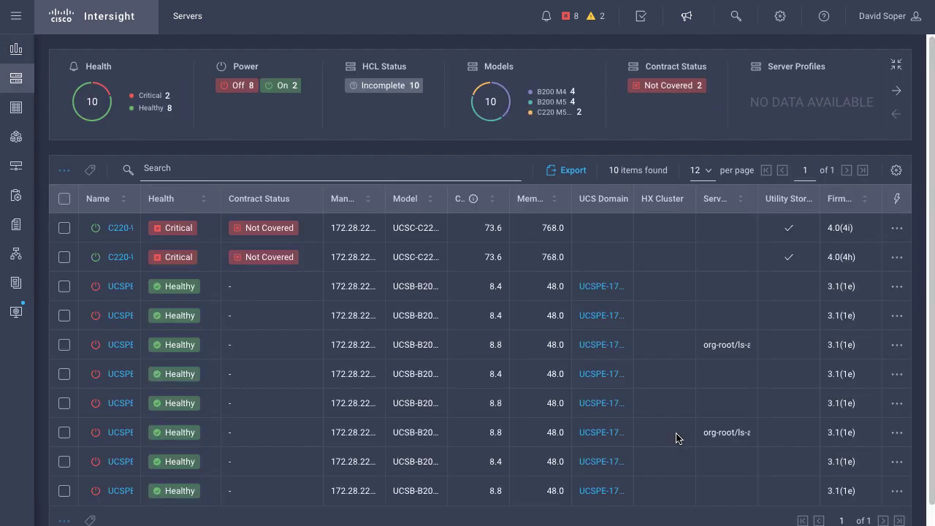
left_click(64, 228)
left_click(64, 257)
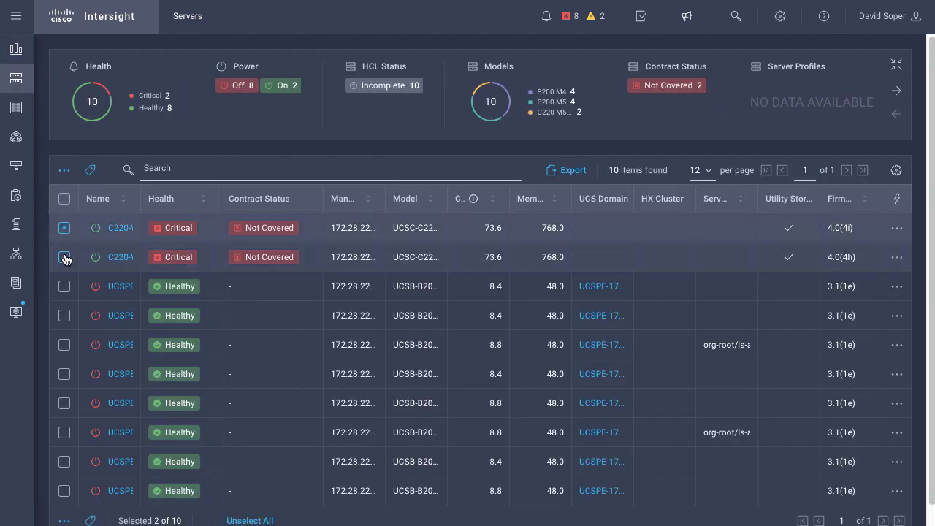
left_click(70, 173)
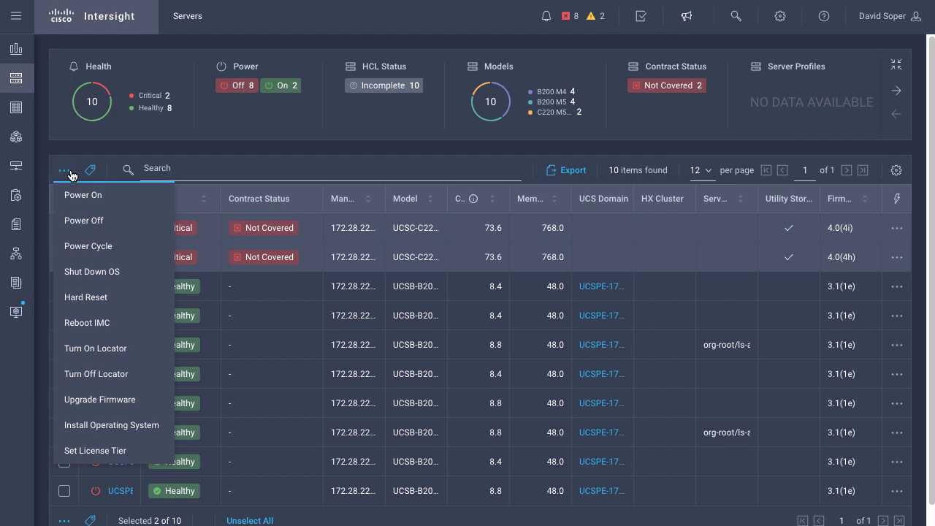
left_click(127, 426)
left_click(107, 450)
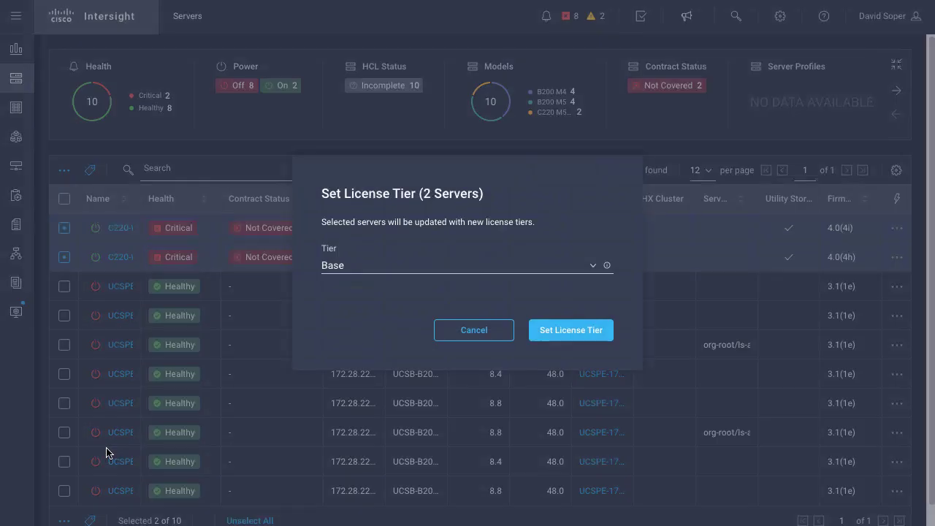
left_click(570, 265)
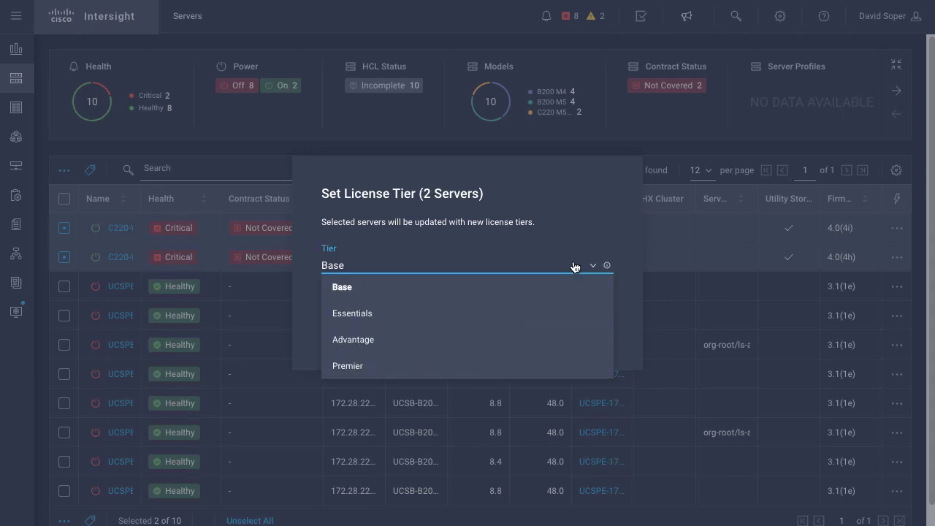
left_click(378, 342)
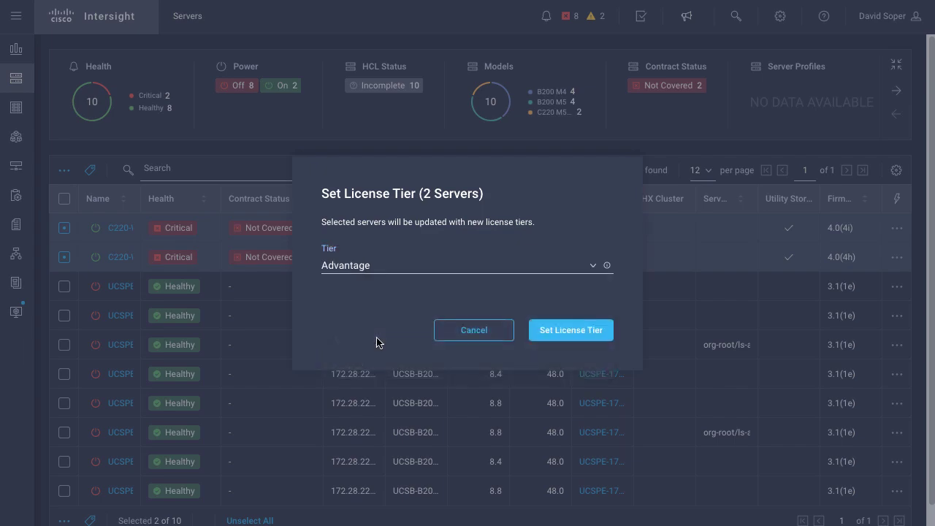
left_click(584, 330)
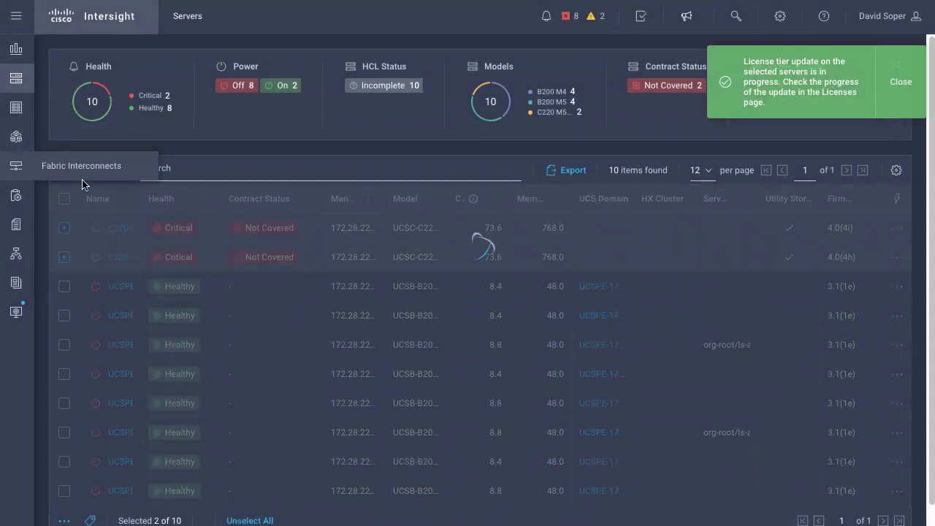
Set the license tier of the first UCSPE blade server in the server list to Essentials
left_click(65, 288)
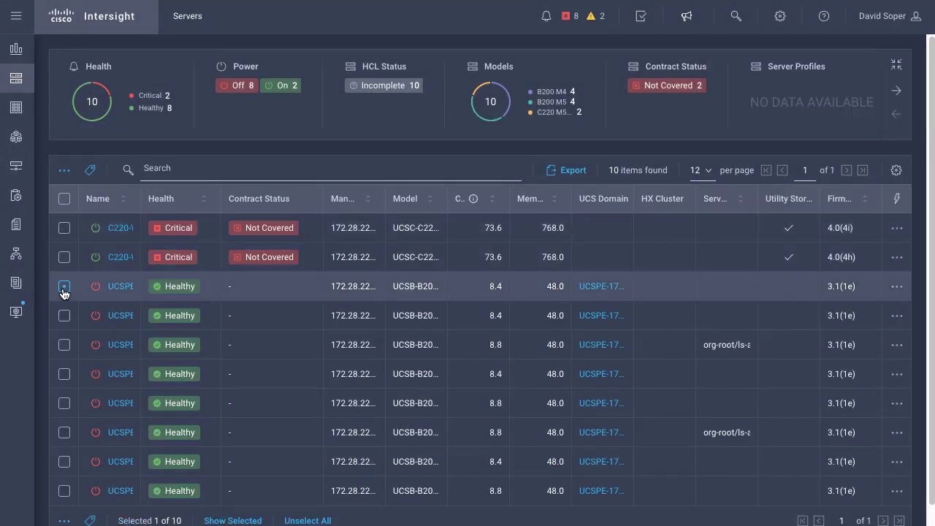
left_click(64, 170)
left_click(119, 448)
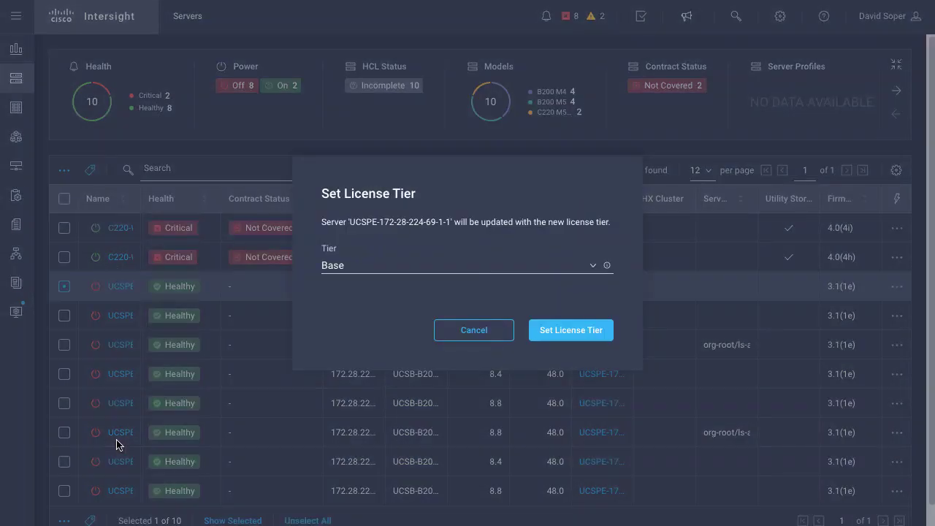
left_click(534, 267)
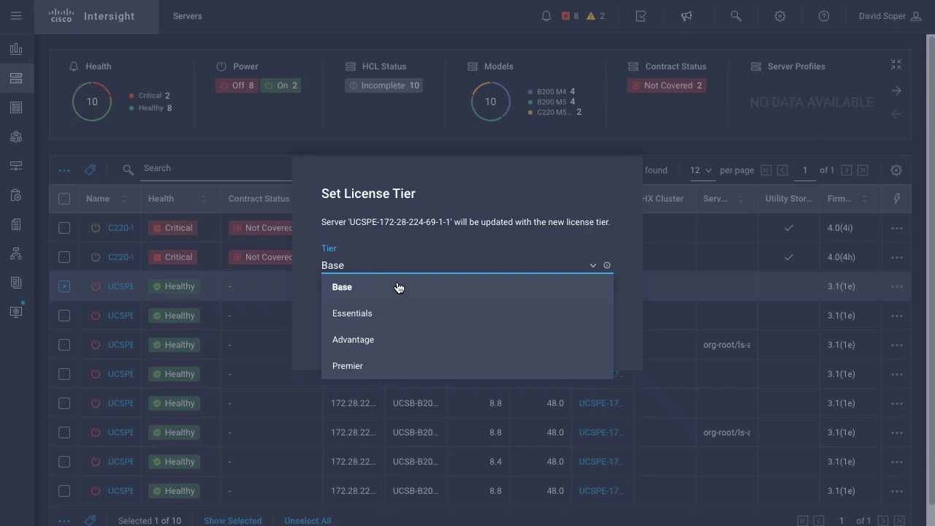
left_click(367, 313)
left_click(575, 330)
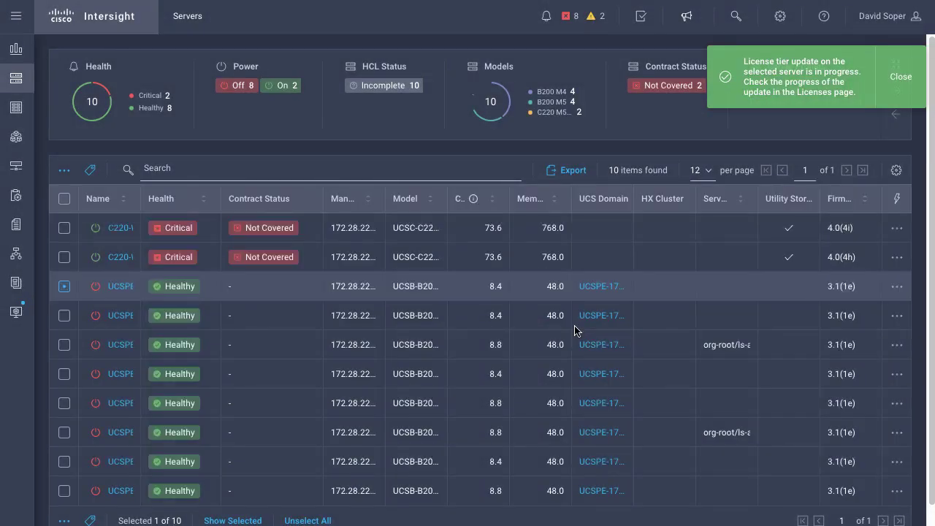
In the server table, hide the Health, Contract Status, Management IP, CPU Capacity, Memory Capacity and HX Cluster columns, and show HCL Status and License Tier
left_click(904, 171)
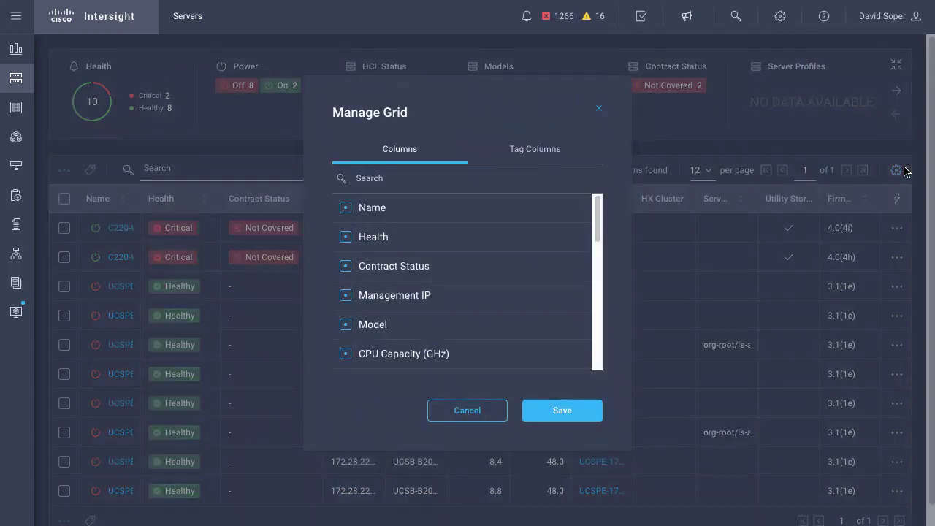
left_click(346, 237)
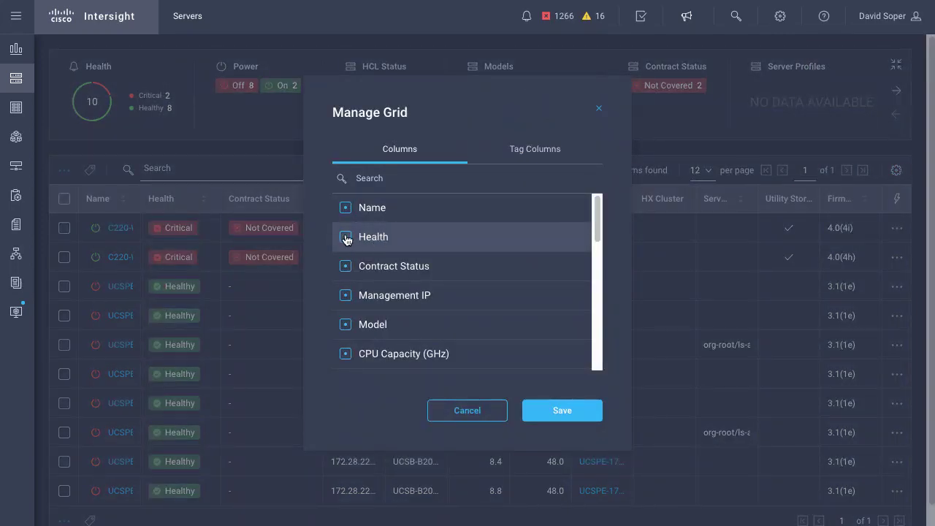
left_click(346, 268)
left_click(346, 295)
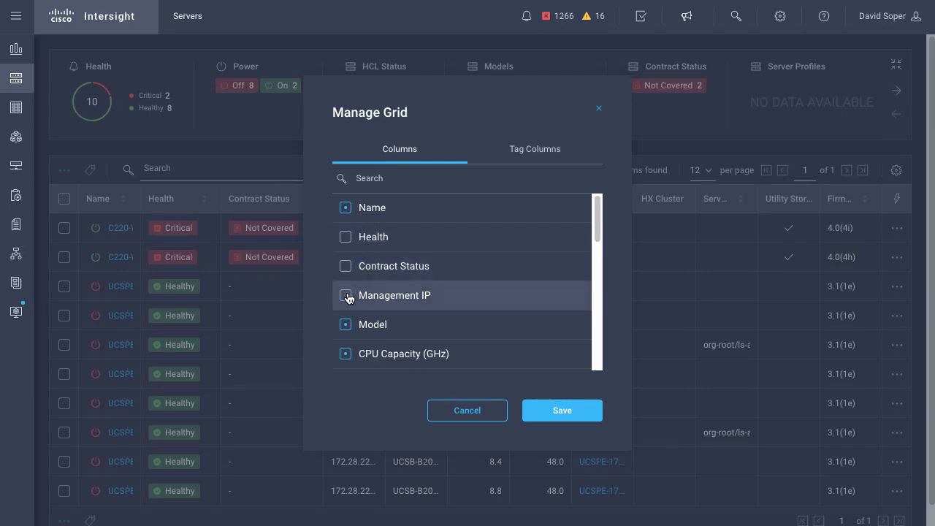
left_click_drag(595, 238, 599, 258)
scroll(600, 258, "down", 1)
left_click(346, 221)
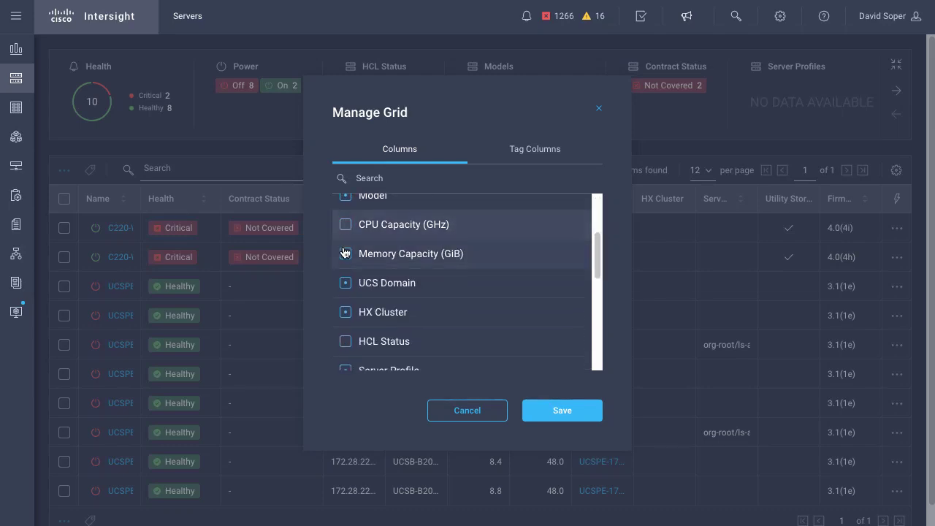
scroll(570, 286, "down", 5)
left_click_drag(599, 288, 599, 336)
left_click(346, 211)
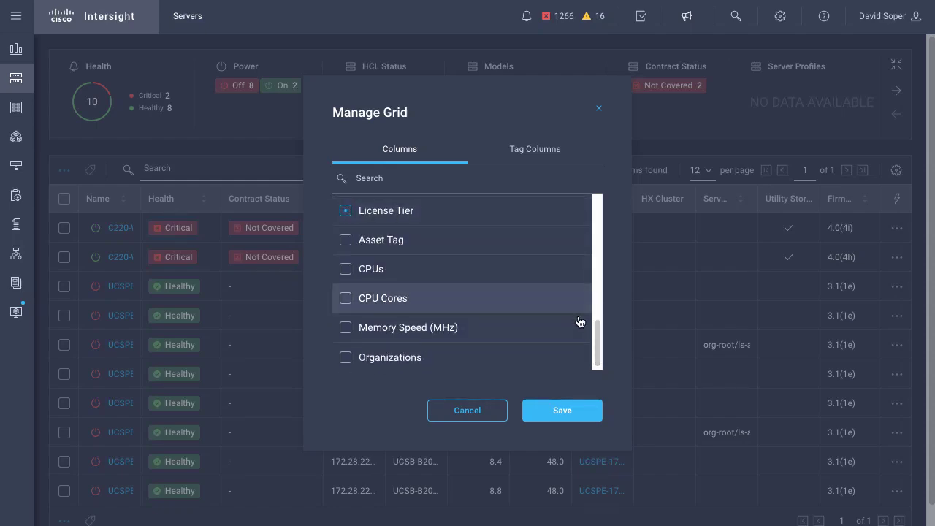
left_click(563, 411)
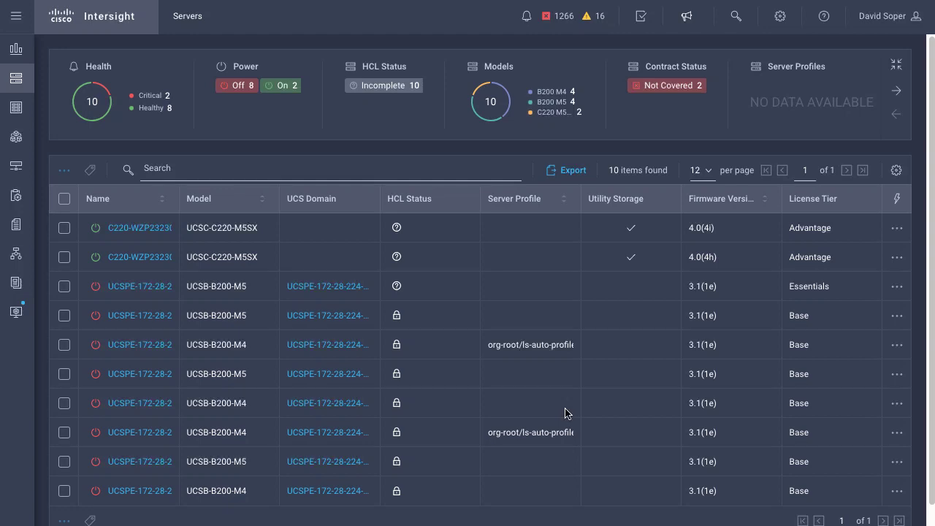
Check the license requirement on a Base-tier server's HCL status and the actions offered for the first C220 server
mouse_move(397, 319)
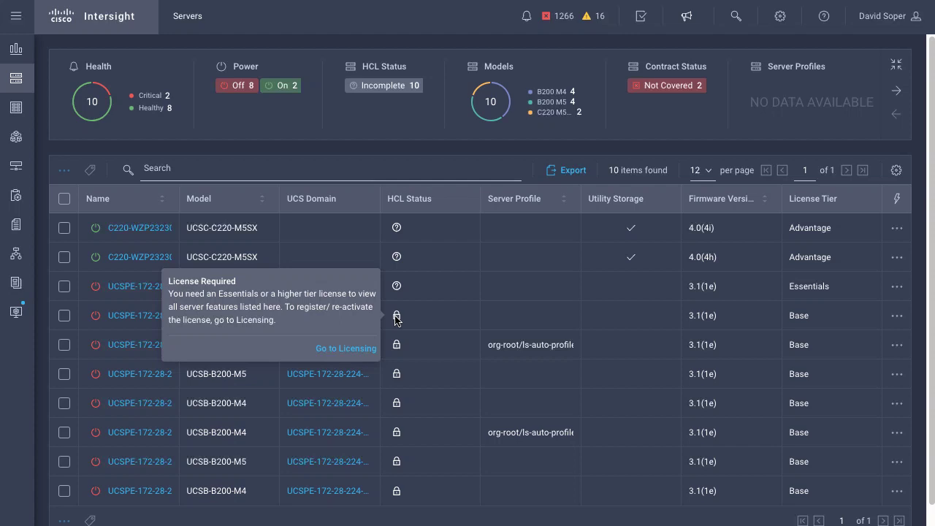
left_click(65, 229)
left_click(64, 170)
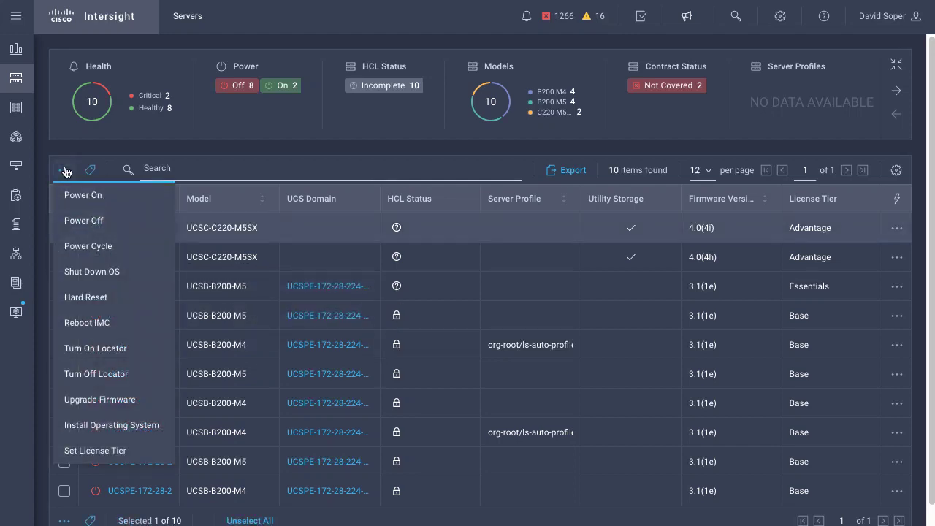
left_click(108, 425)
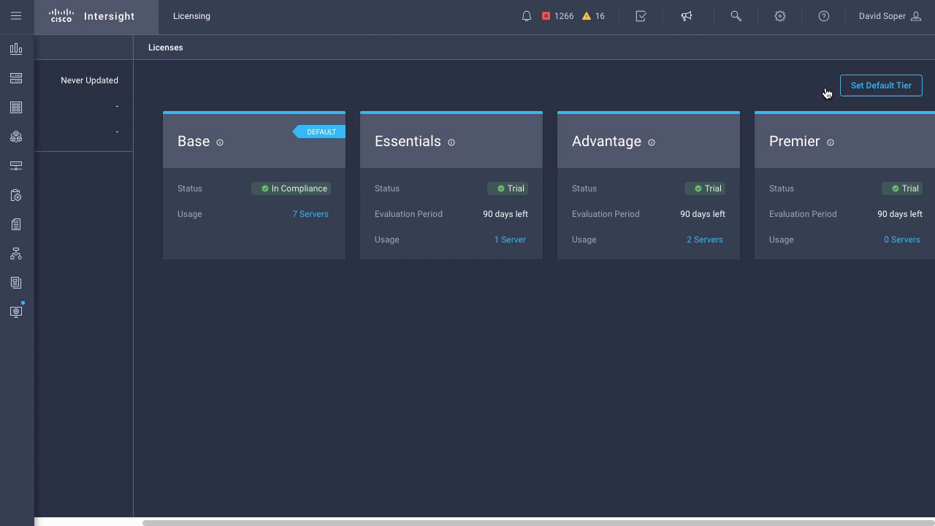
Set the default license tier to Essentials on the Licensing page
left_click(884, 86)
left_click(390, 255)
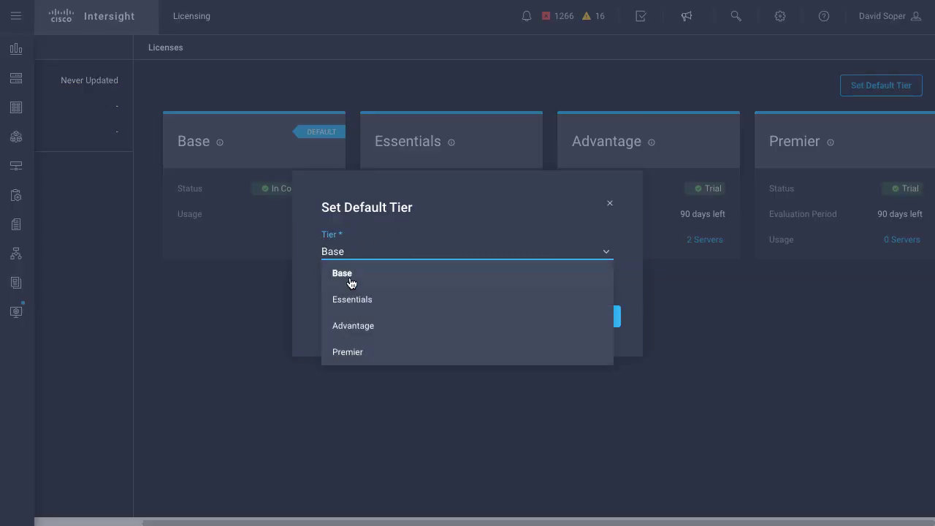
left_click(370, 299)
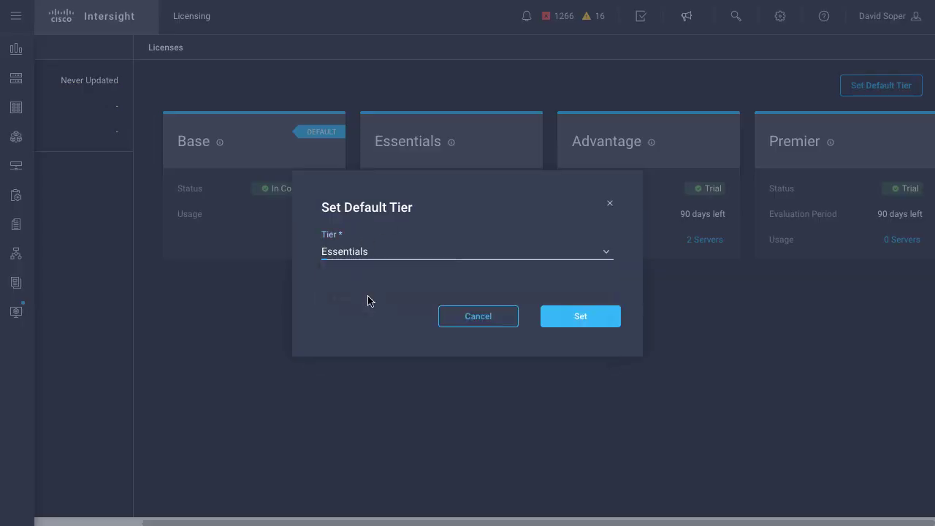
left_click(590, 317)
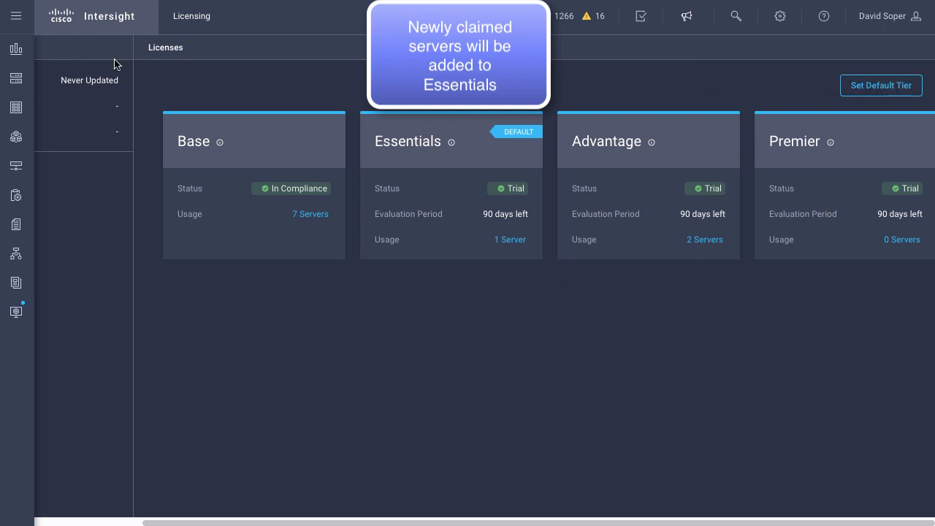
Start the Smart Software Licensing product registration from the Licensing page and open Cisco Smart Software Manager for token generation
left_click(60, 83)
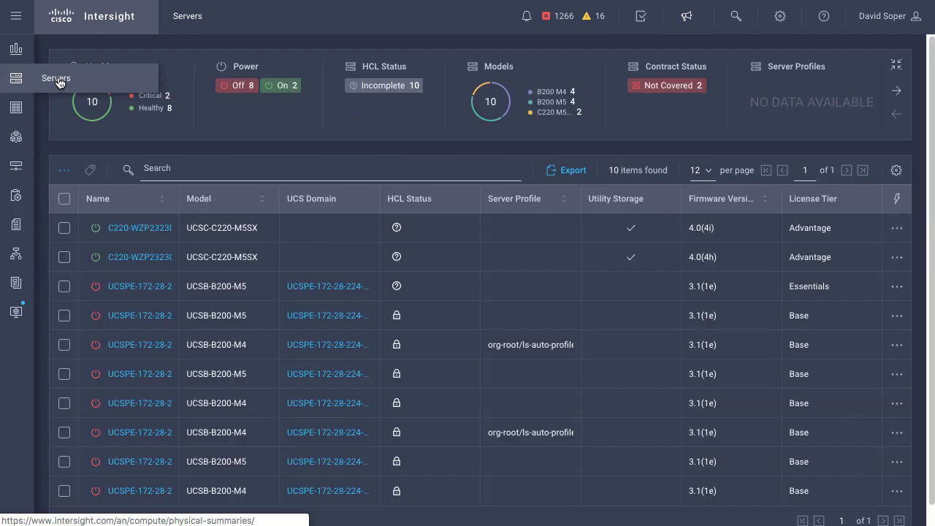
left_click(781, 17)
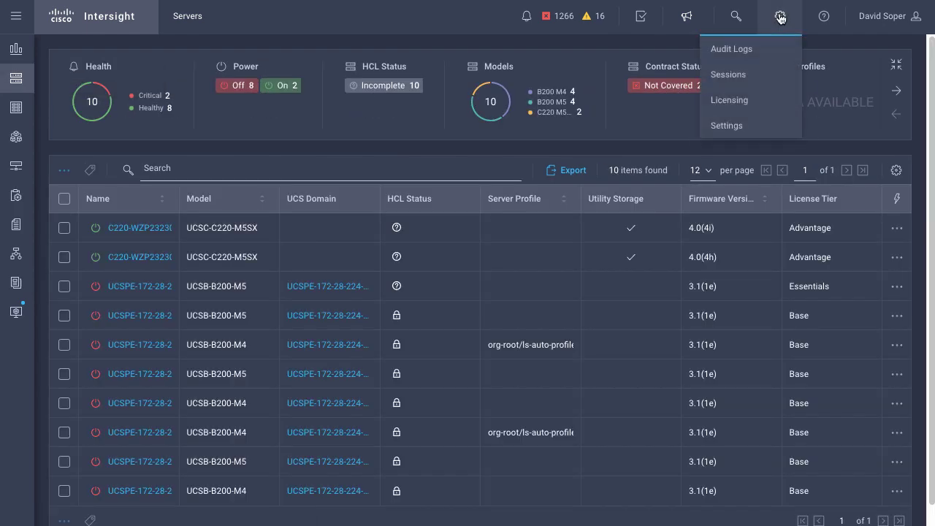
left_click(736, 98)
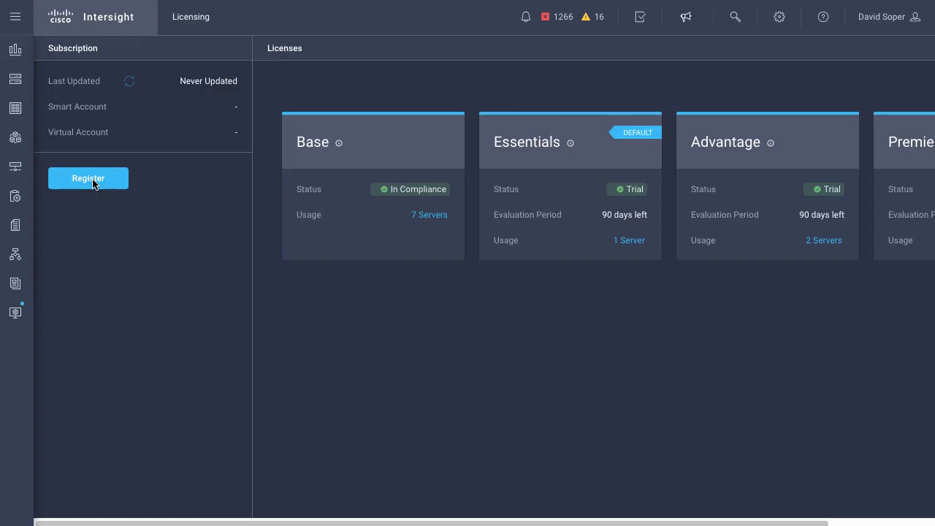
left_click(105, 179)
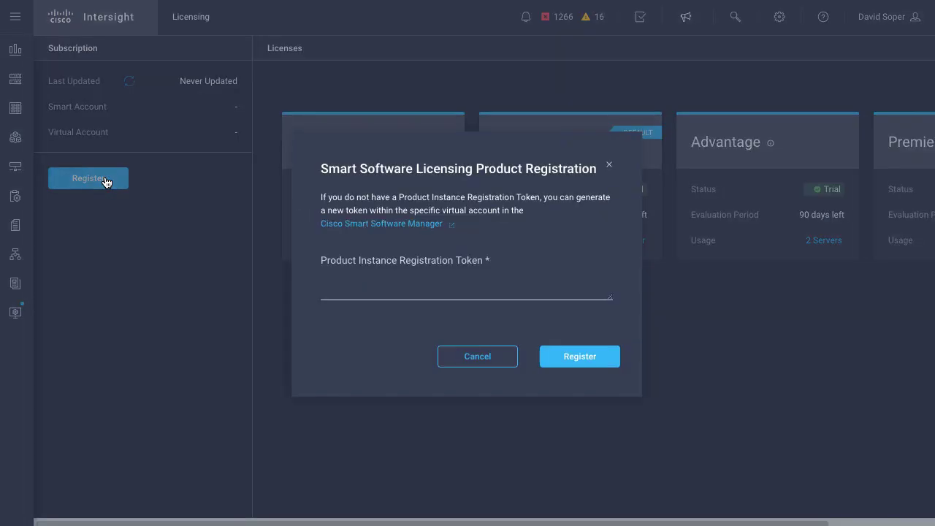
left_click(415, 224)
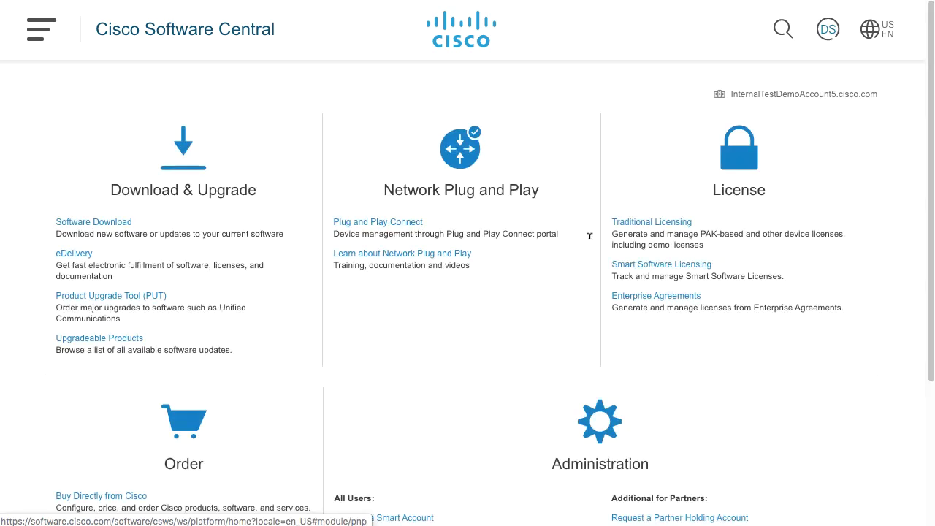
Open the Smart Software Licensing inventory and switch the virtual account to Intersight
left_click(653, 264)
left_click(105, 156)
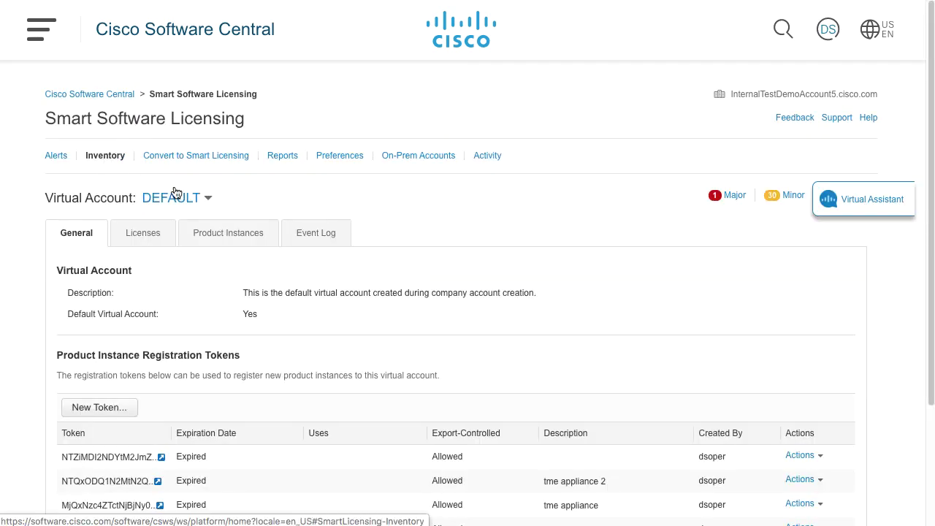
left_click(207, 198)
left_click(204, 290)
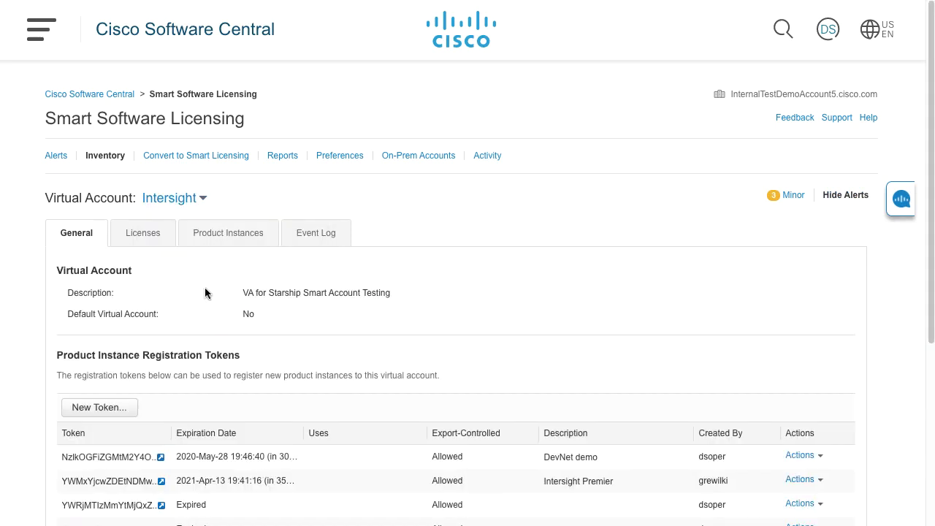
Review the Intersight virtual account's licenses and check the license substitution note for Cisco Intersight SaaS - Advantage
left_click(149, 232)
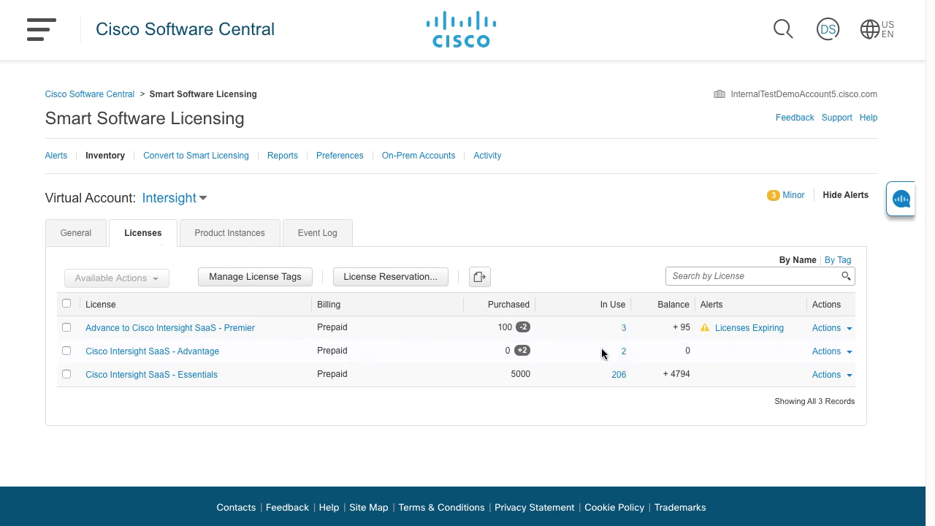
mouse_move(526, 353)
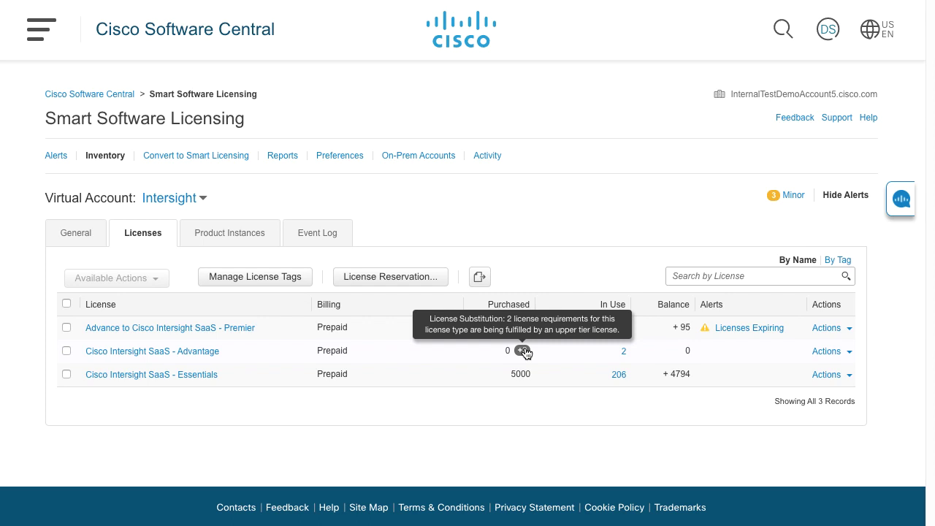
Create a registration token for the Intersight virtual account with 30-day expiry and export-controlled functionality allowed, and copy the new token
left_click(80, 232)
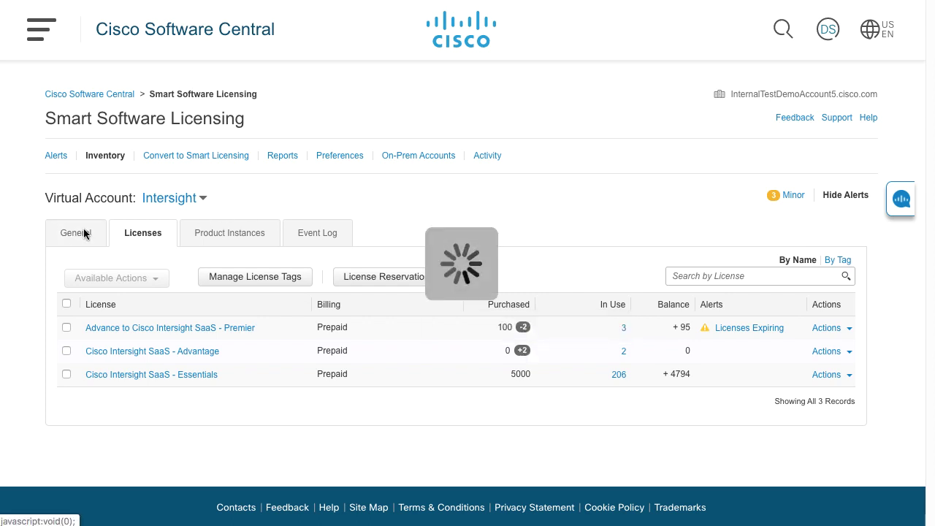
left_click(114, 411)
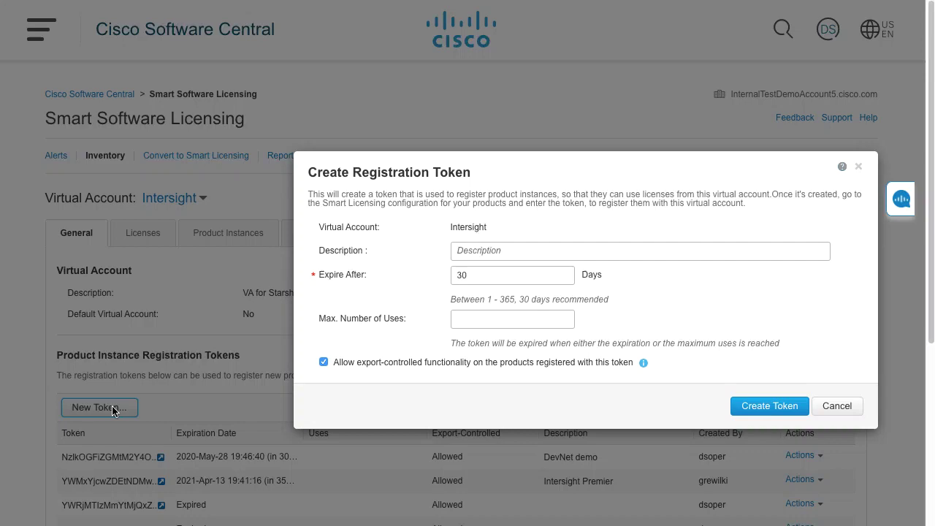
left_click(781, 406)
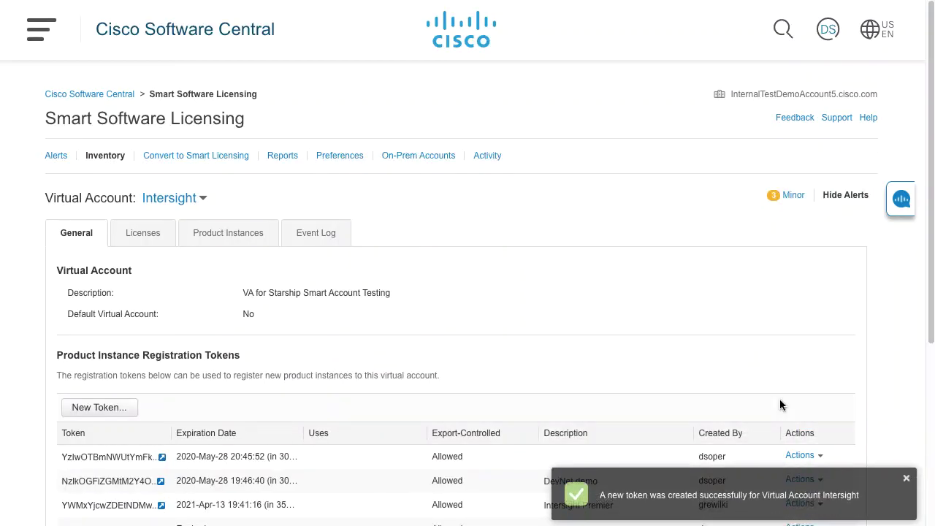
left_click(161, 457)
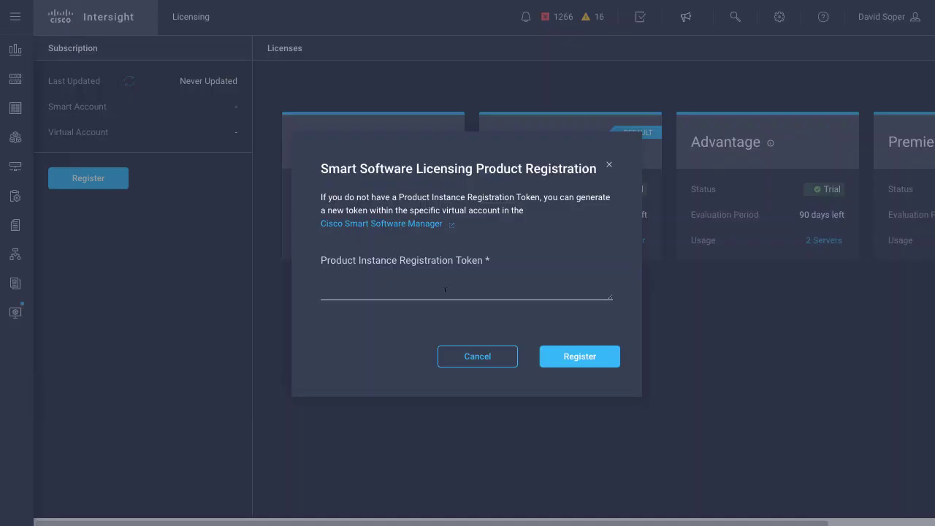
Back in Intersight, paste the product instance registration token into the Smart Software Licensing registration and submit it
left_click(445, 290)
key("ctrl+v")
left_click(586, 359)
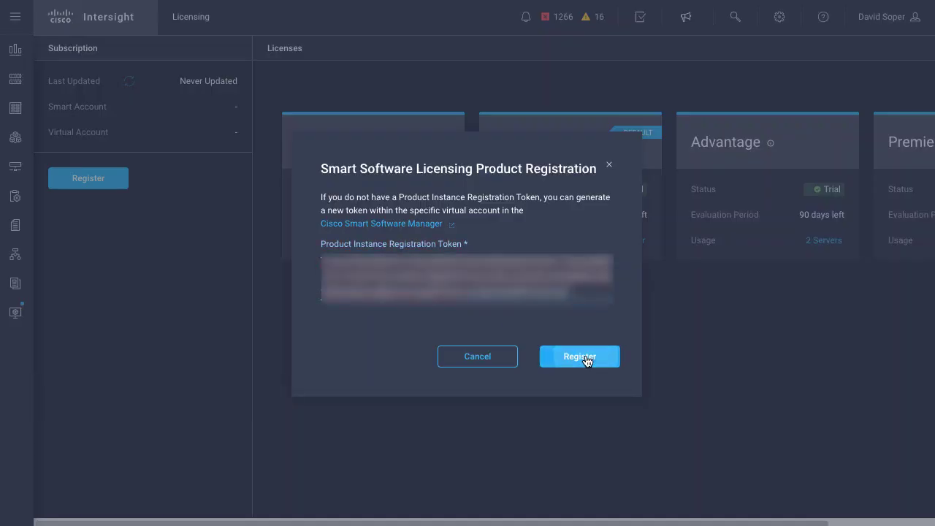